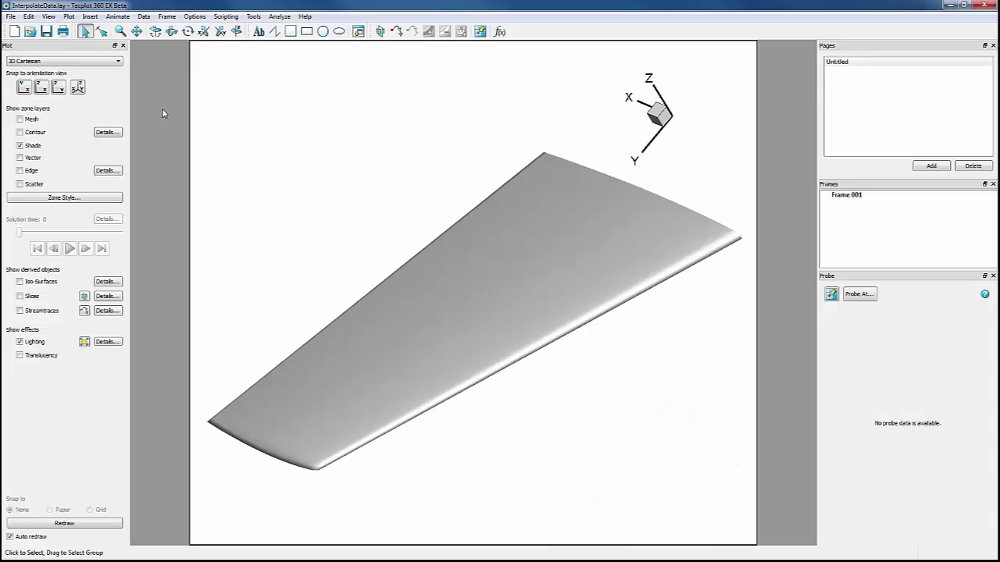
# Step: Check the Momentum V value range in Data Set Info, then switch to the ArbitraryPoints coordinate file
pyautogui.click(144, 16)
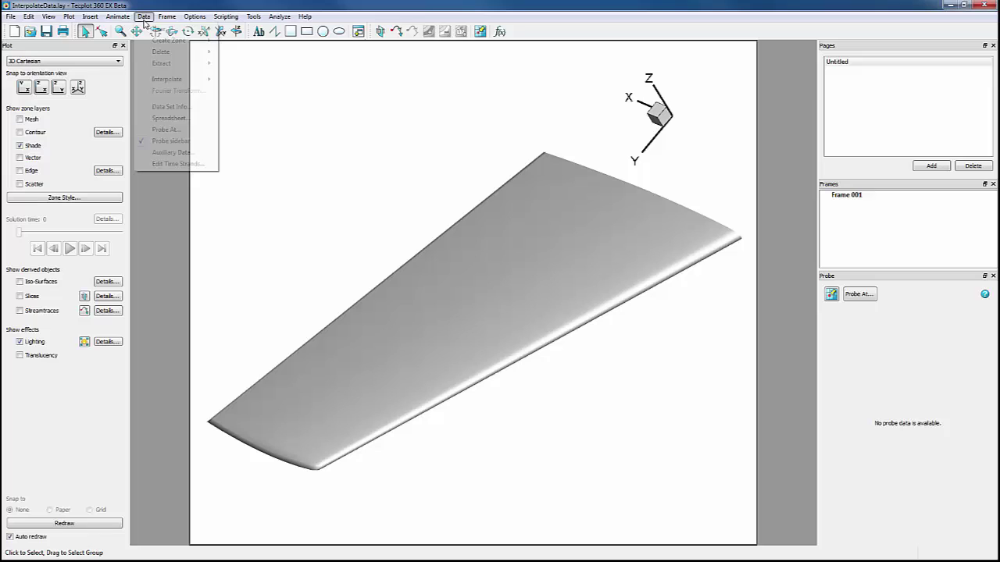
pyautogui.click(146, 105)
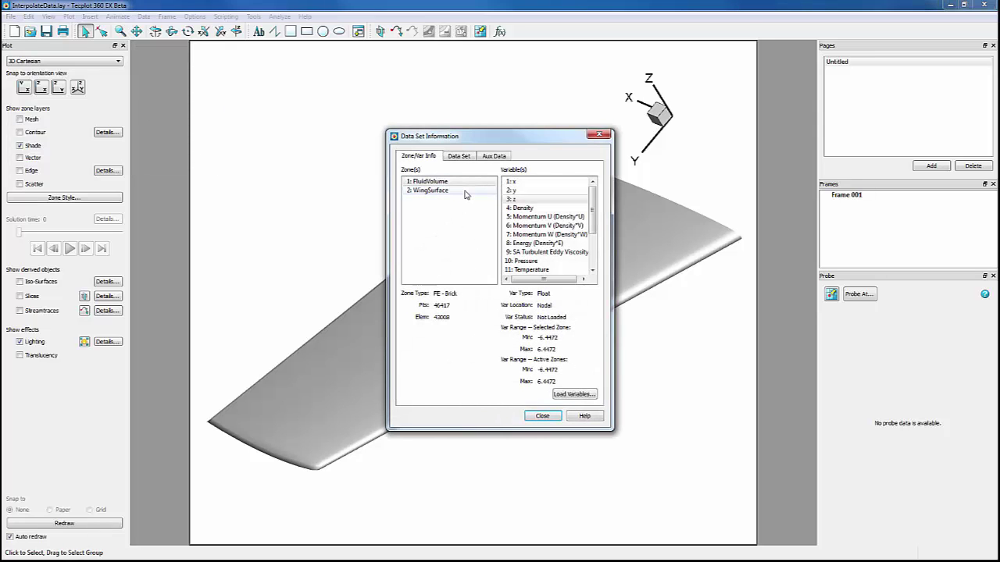
pyautogui.click(555, 224)
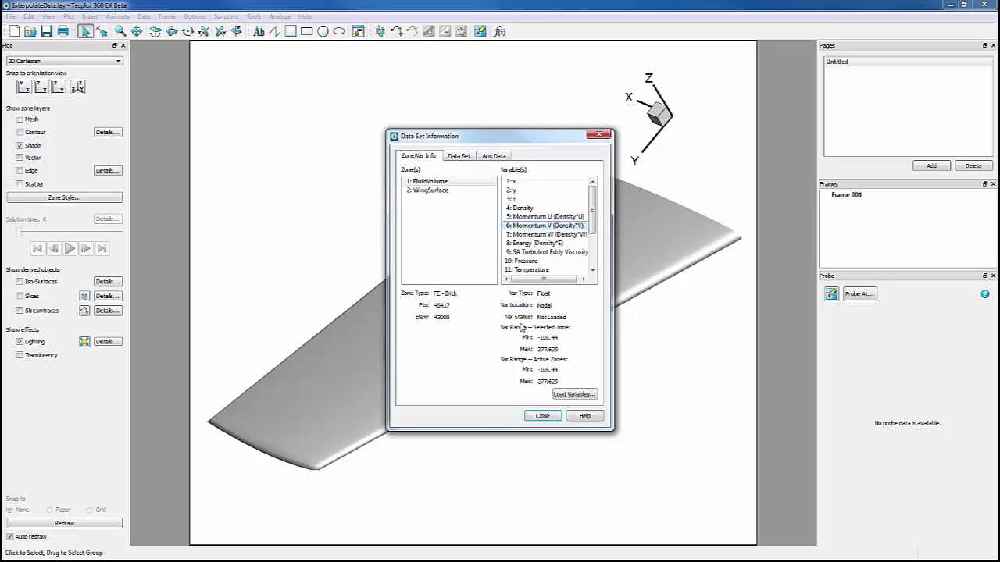
pyautogui.click(542, 416)
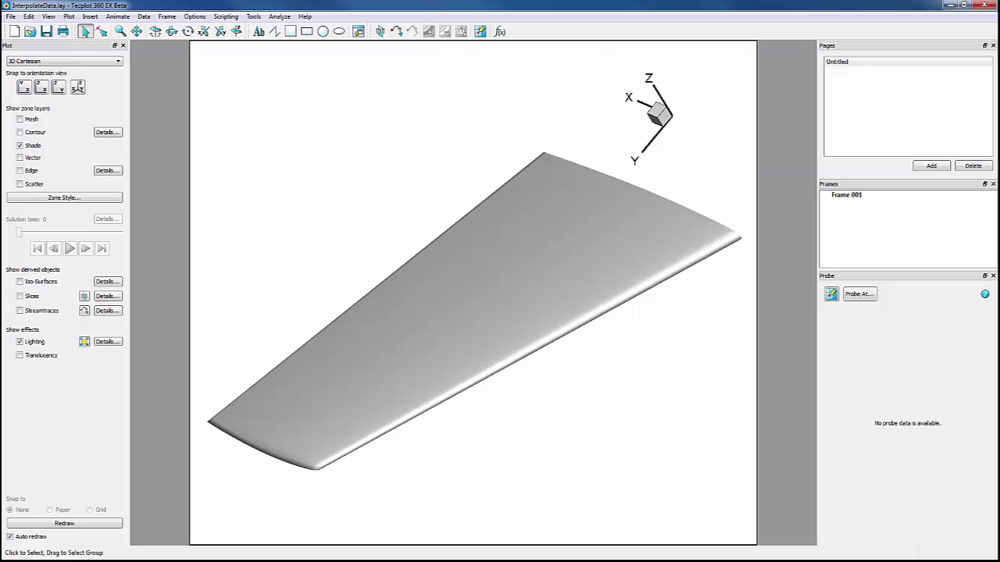
pyautogui.hotkey('alt', 'Tab')
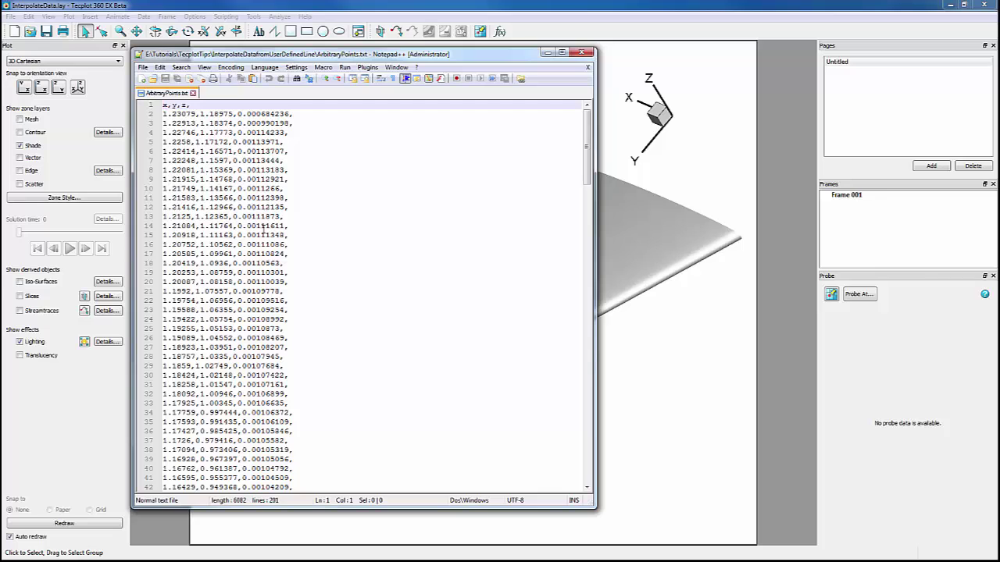
# Step: Load ArbitraryPoints with the Text Spreadsheet Loader, appending it to the active frame
pyautogui.click(547, 52)
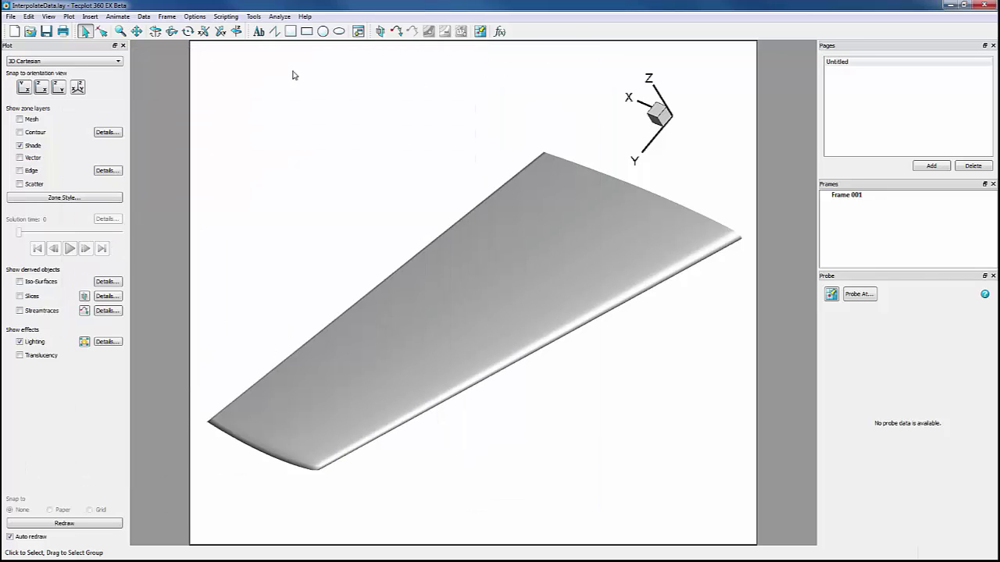
pyautogui.click(11, 16)
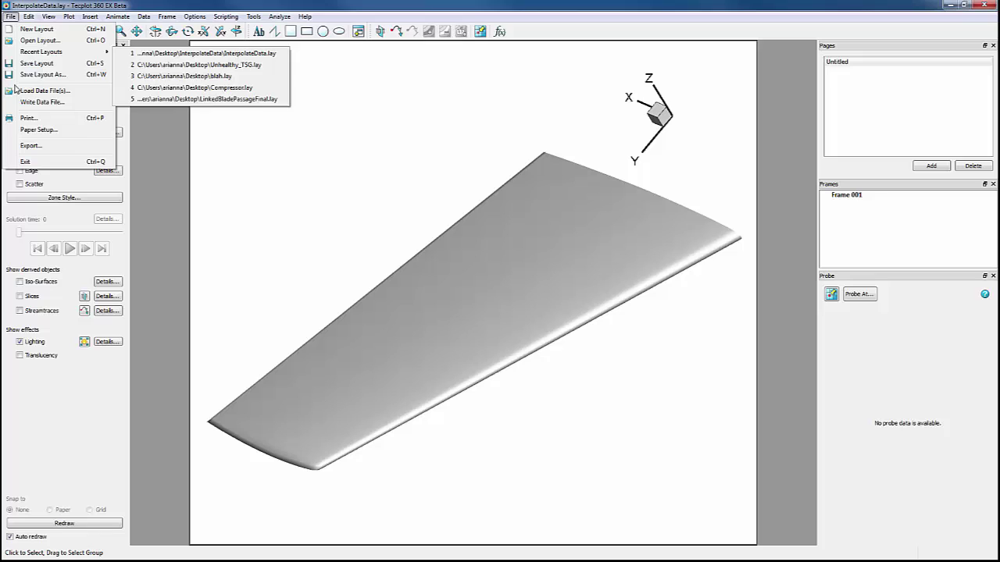
pyautogui.click(13, 95)
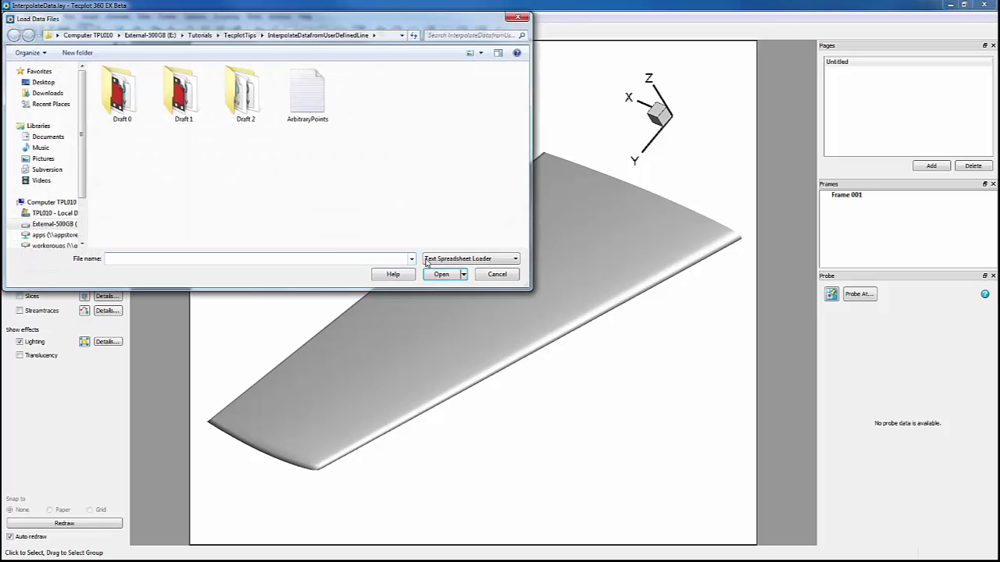
pyautogui.click(434, 259)
pyautogui.click(447, 371)
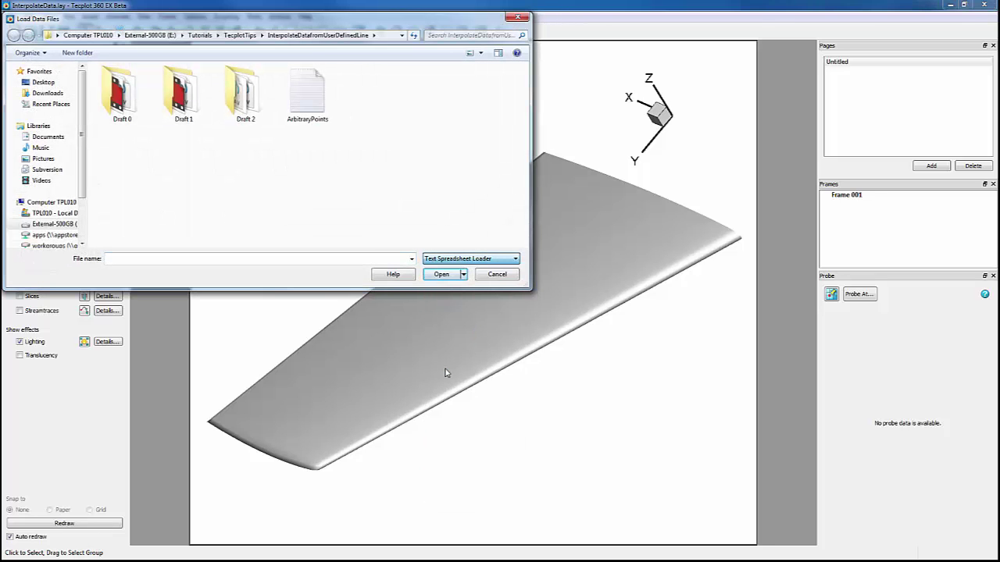
pyautogui.click(306, 101)
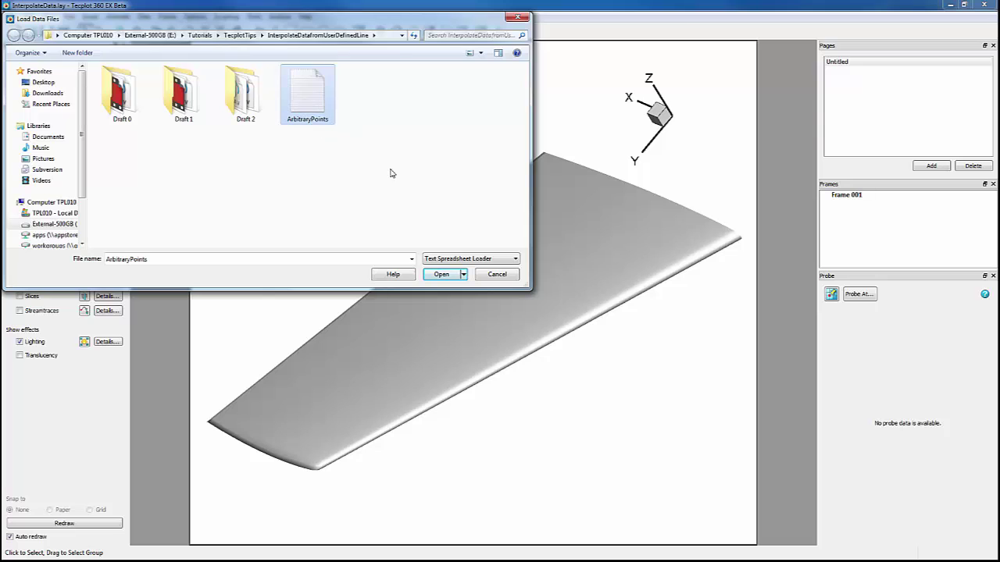
pyautogui.click(442, 274)
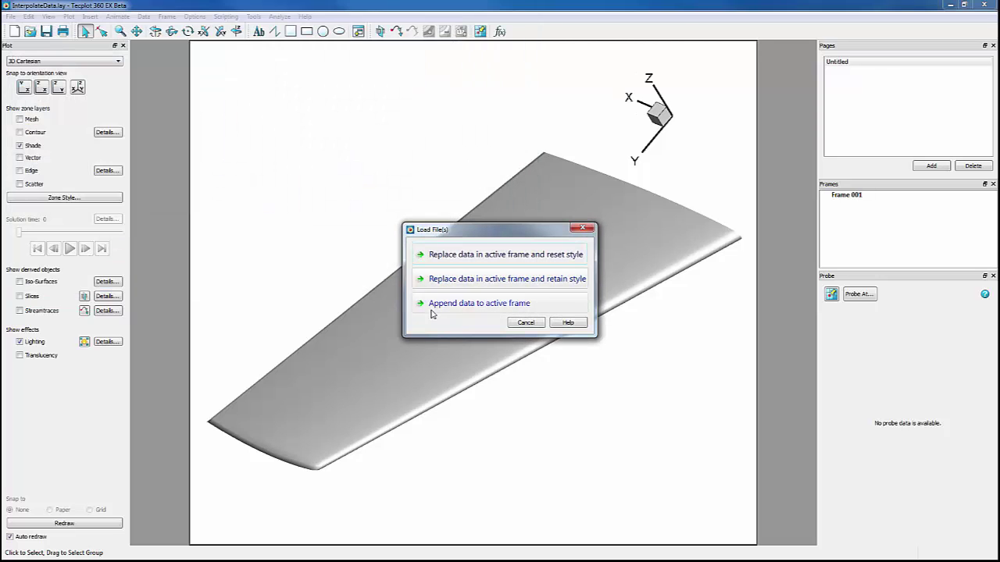
pyautogui.click(536, 306)
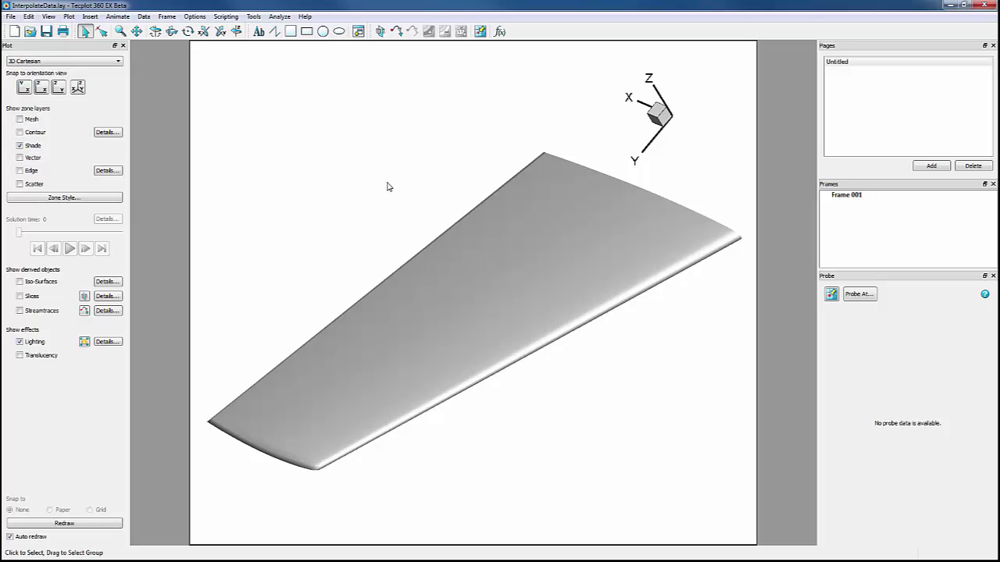
# Step: In Data Set Info, rename zone 3 from 'Zone 1' to 'Arbitrary Points'
pyautogui.click(144, 16)
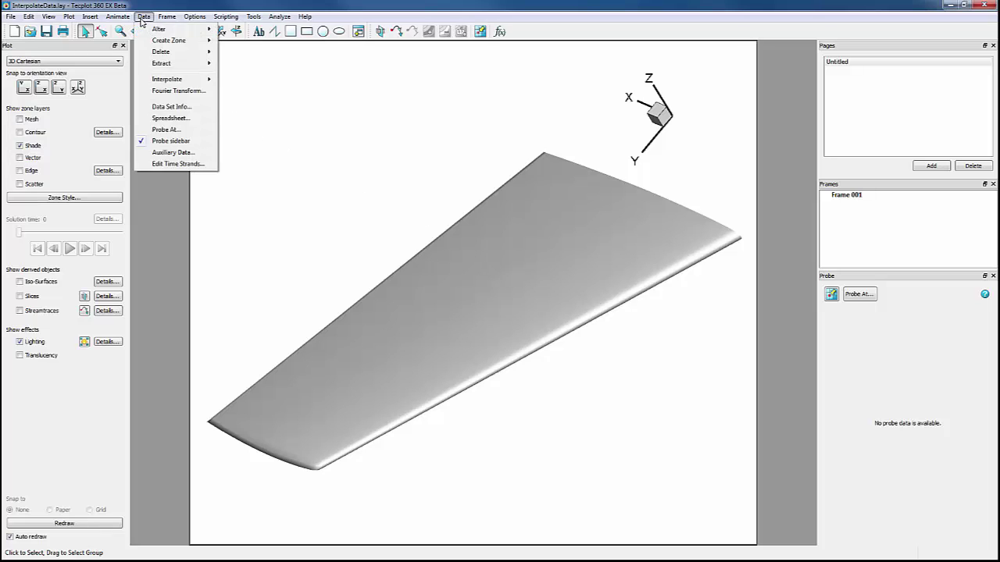
pyautogui.click(145, 107)
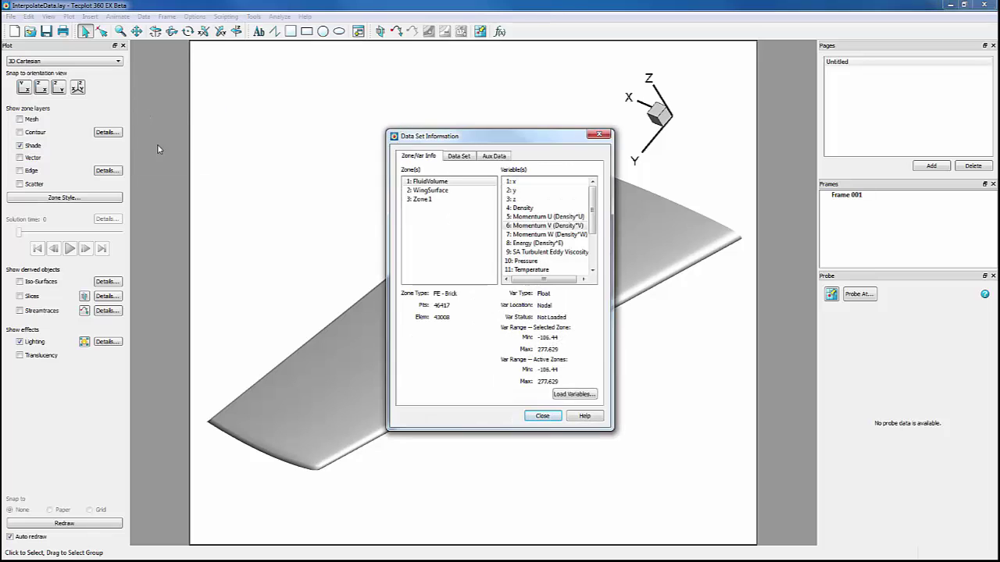
pyautogui.click(421, 200)
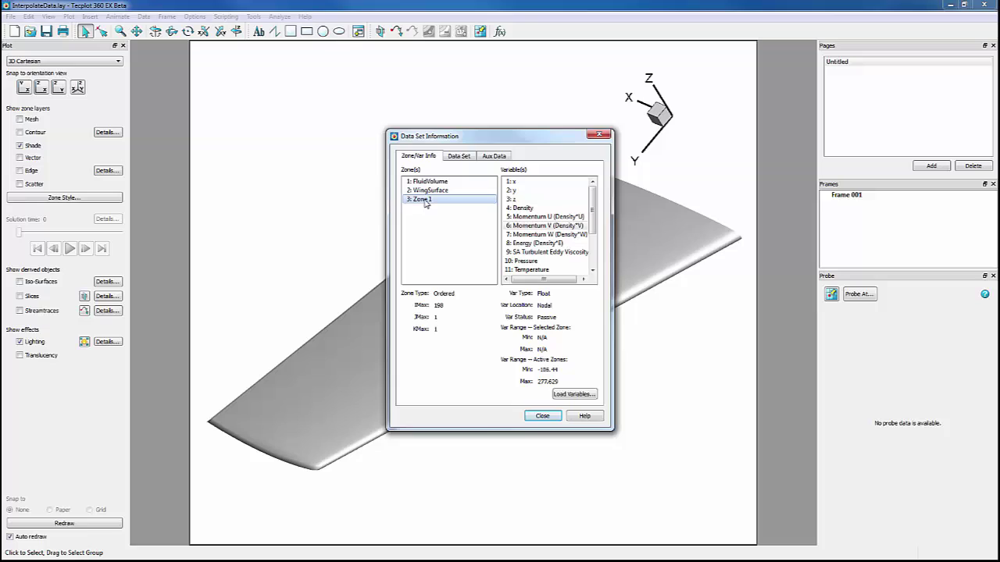
pyautogui.click(425, 201)
pyautogui.write('Arbitrary Points')
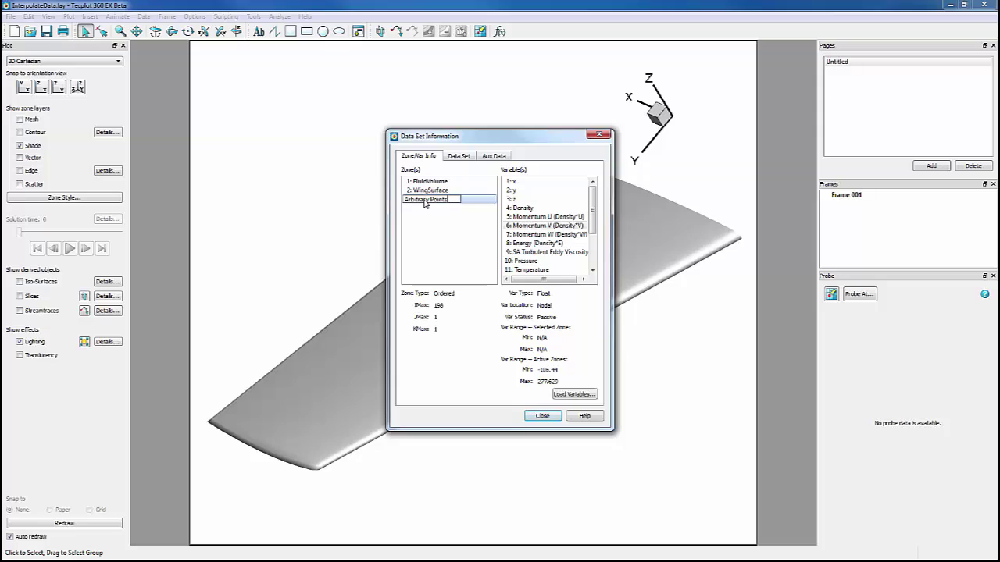
pyautogui.press('Return')
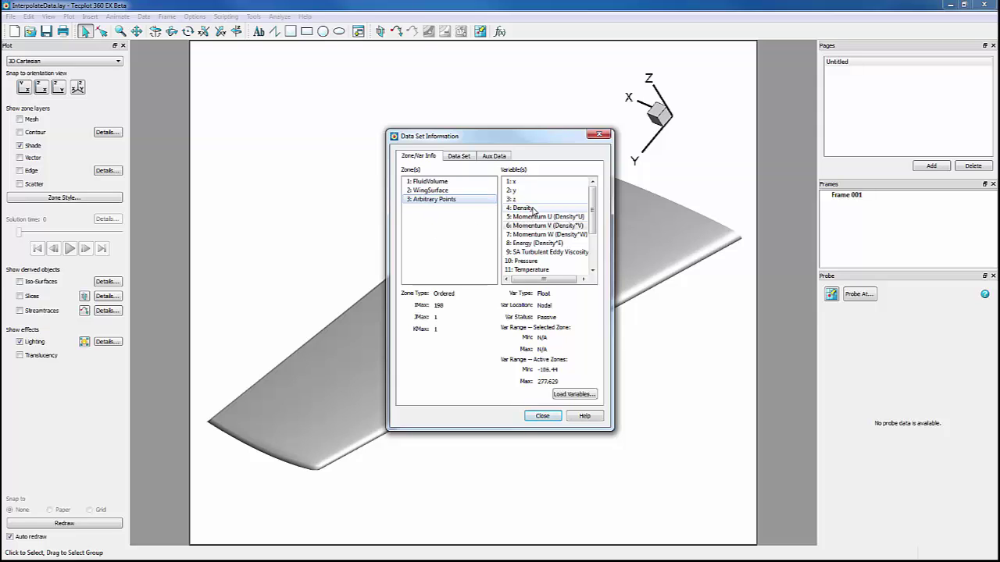
# Step: Check the Momentum U range and the Arbitrary Points z values, then close Data Set Info
pyautogui.click(536, 216)
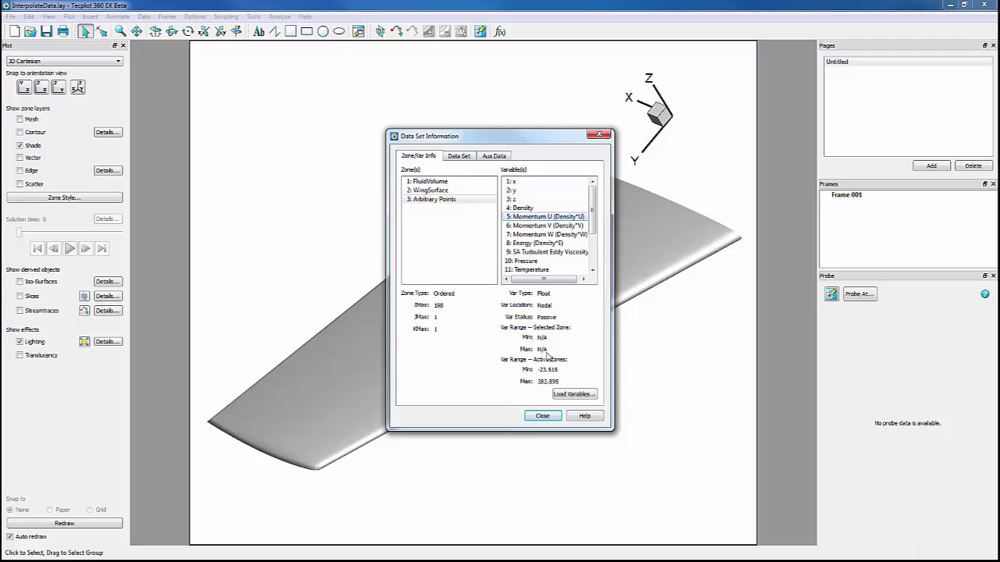
pyautogui.click(528, 200)
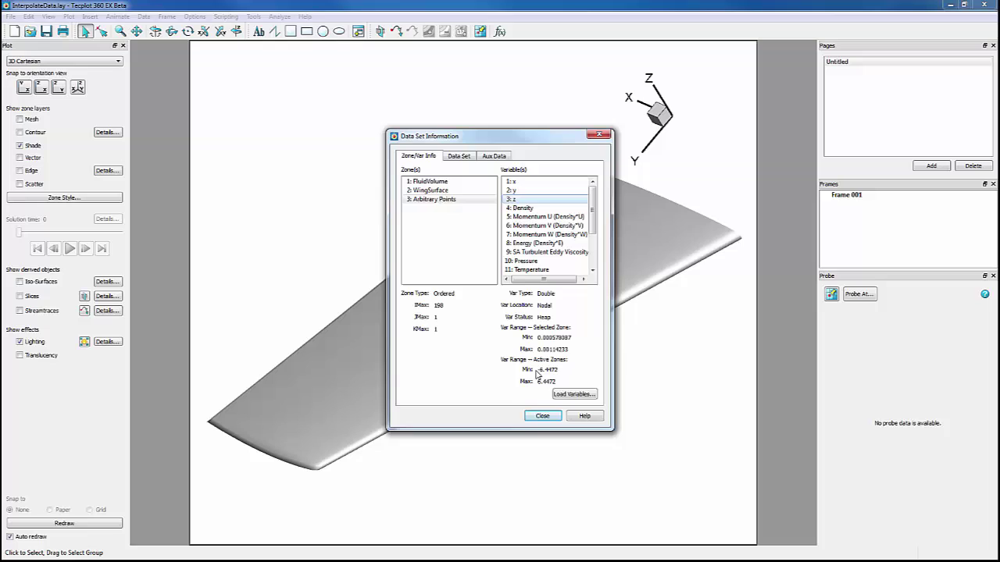
pyautogui.click(542, 416)
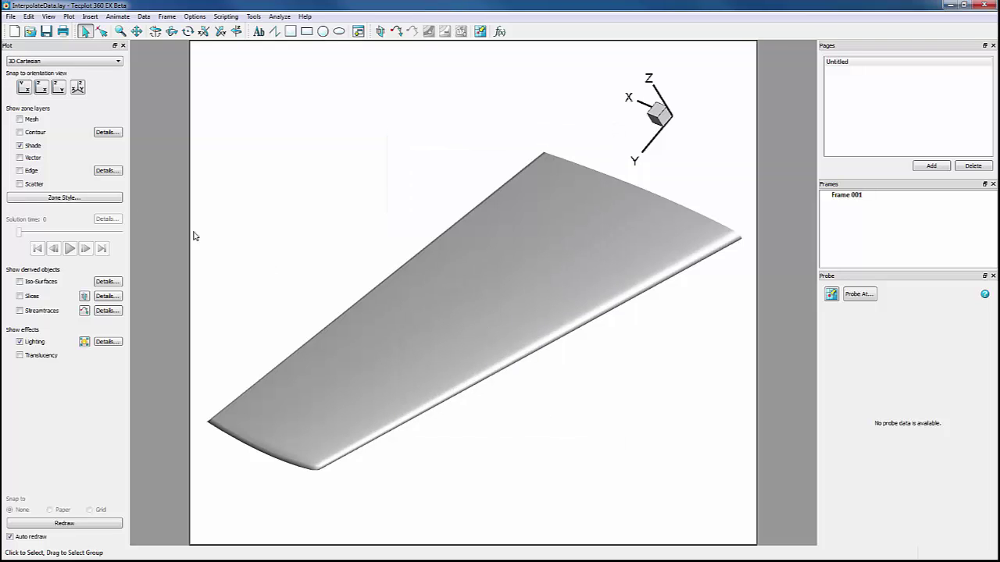
# Step: Turn on the Mesh zone layer so the Arbitrary Points line appears beside the wing
pyautogui.click(19, 118)
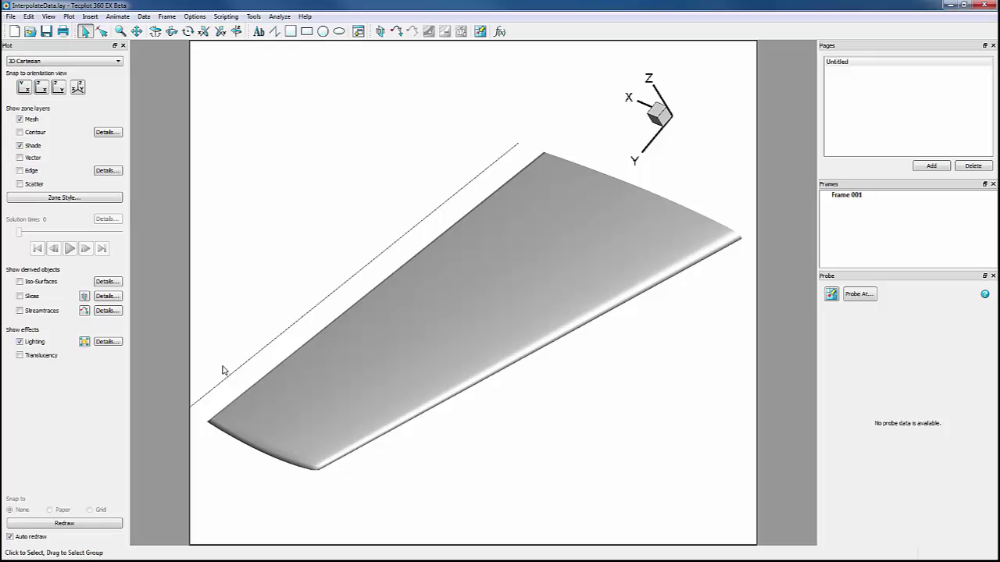
# Step: Open Data > Interpolate > Inverse-Distance to bring up the interpolation dialog
pyautogui.click(145, 17)
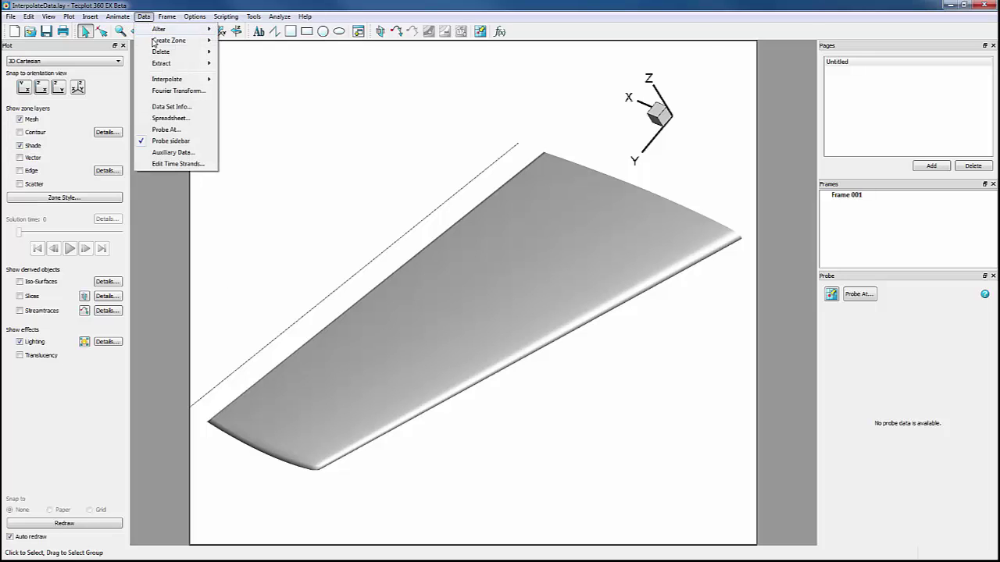
pyautogui.moveTo(150, 81)
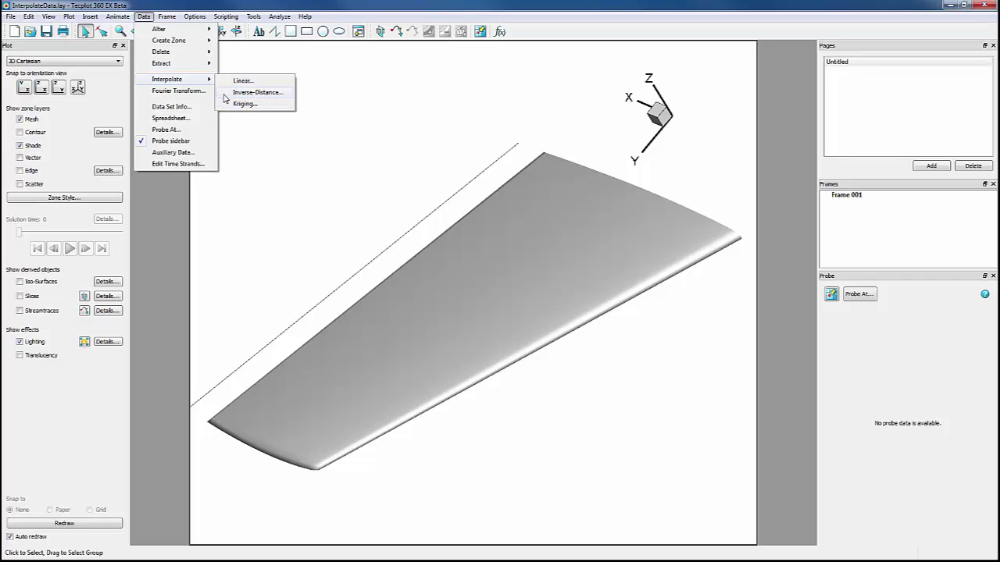
pyautogui.click(226, 94)
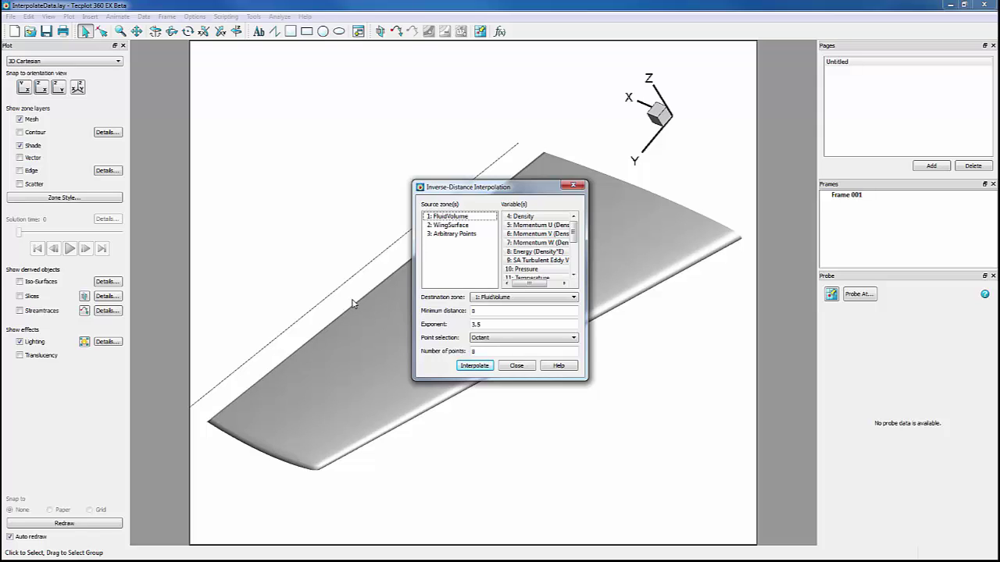
# Step: Interpolate the selected source zones onto destination zone 3: Arbitrary Points, then close the dialog
pyautogui.moveTo(426, 217); pyautogui.dragTo(426, 225)
pyautogui.click(494, 303)
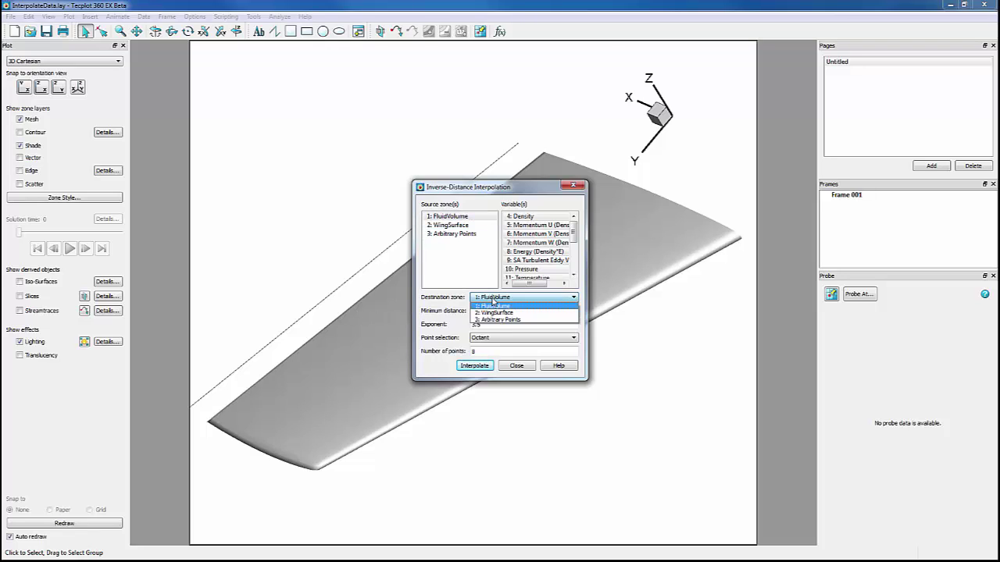
pyautogui.click(497, 321)
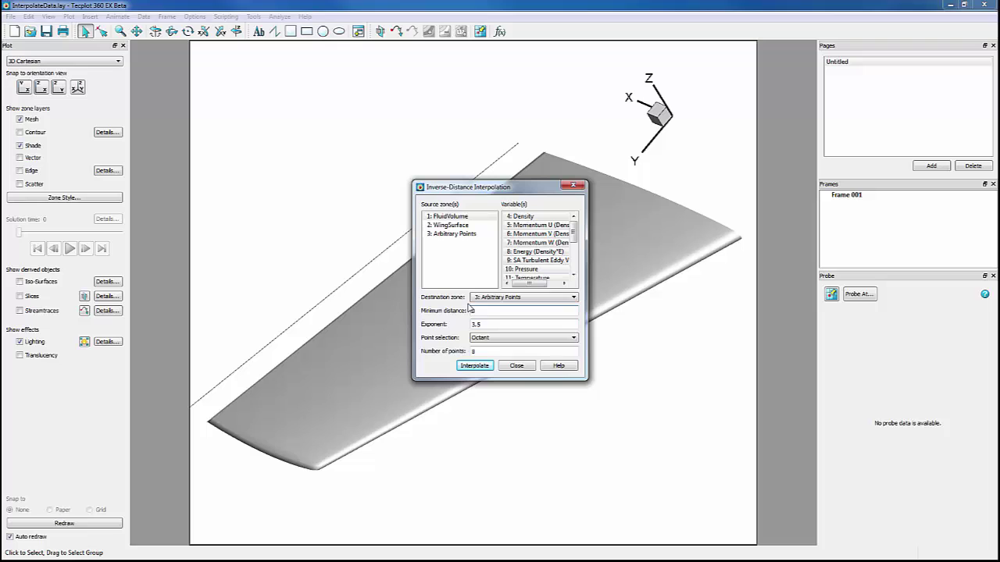
pyautogui.click(479, 368)
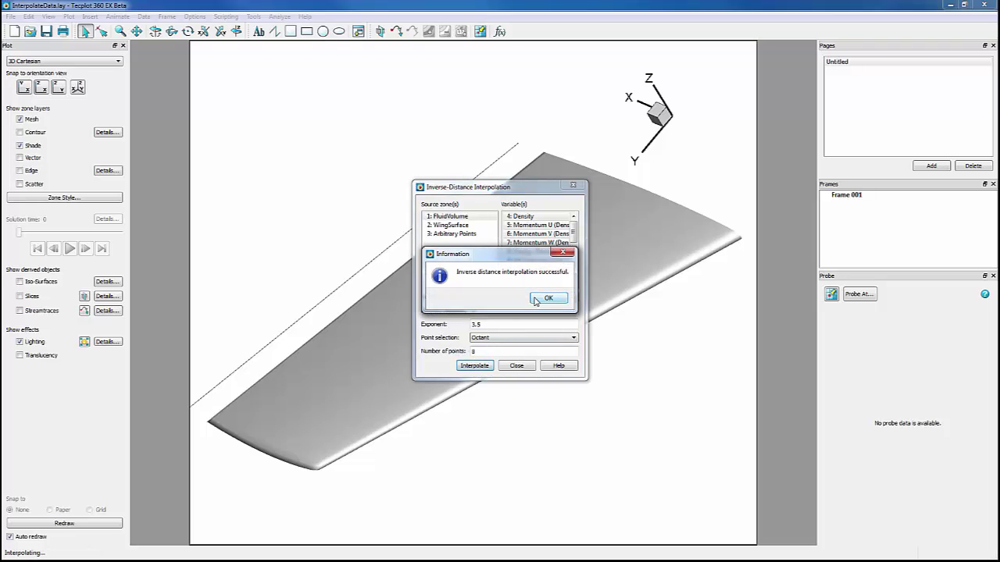
pyautogui.click(548, 300)
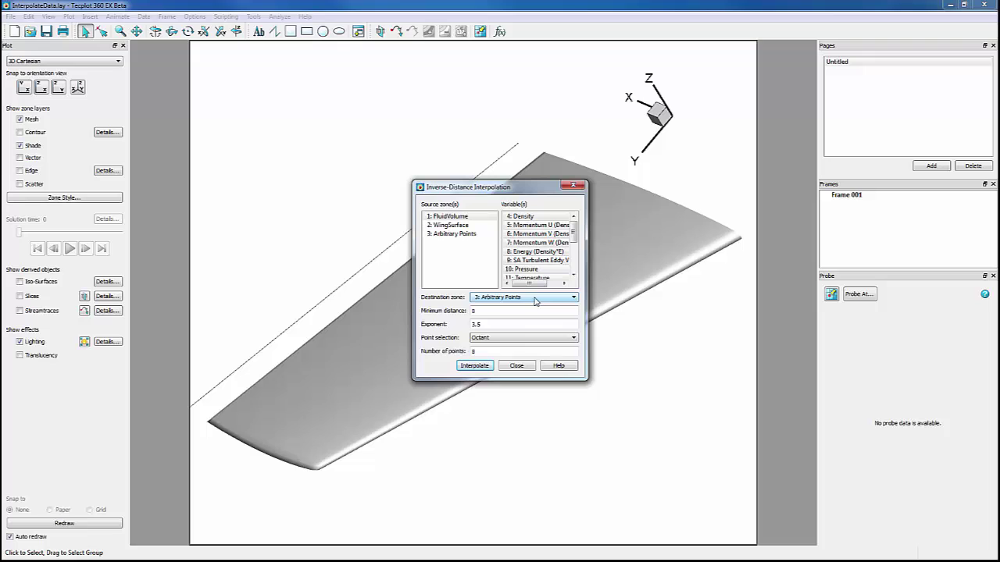
pyautogui.click(517, 365)
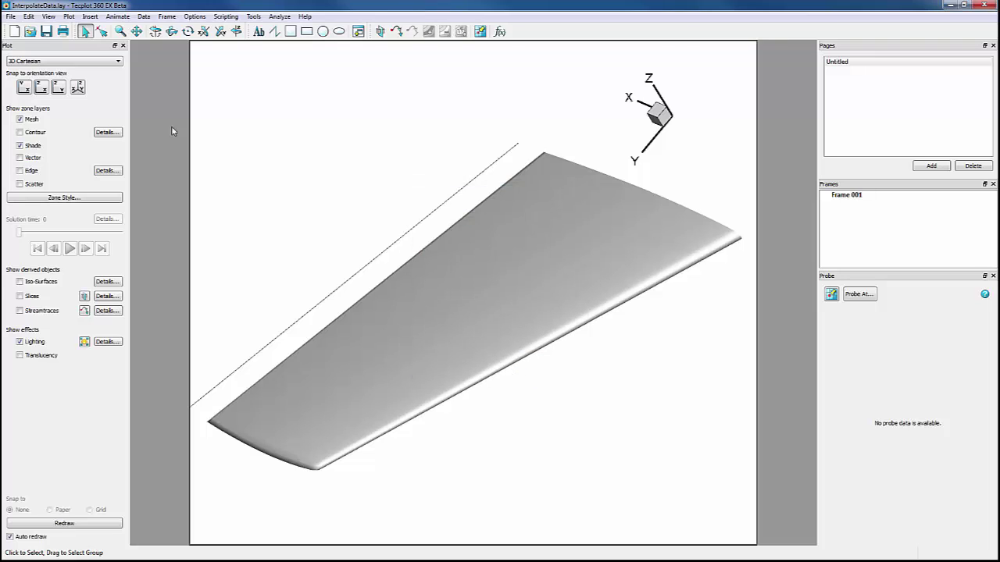
pyautogui.click(143, 16)
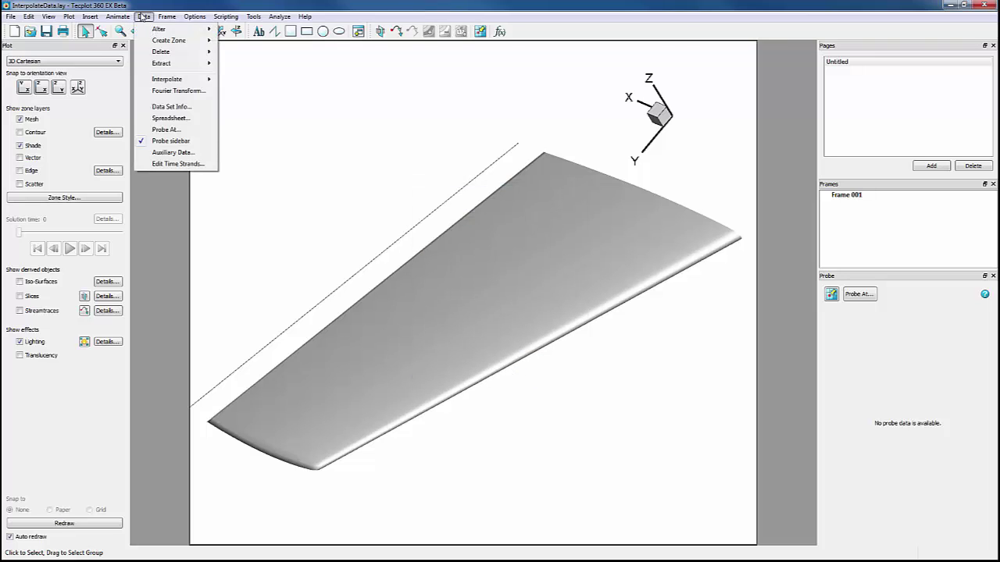
pyautogui.click(160, 105)
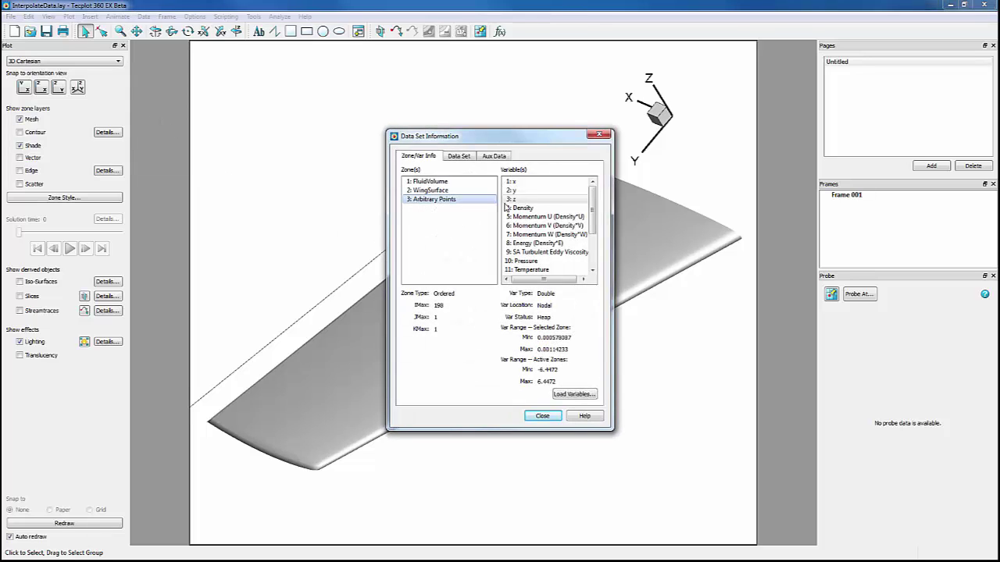
pyautogui.click(527, 208)
pyautogui.click(528, 216)
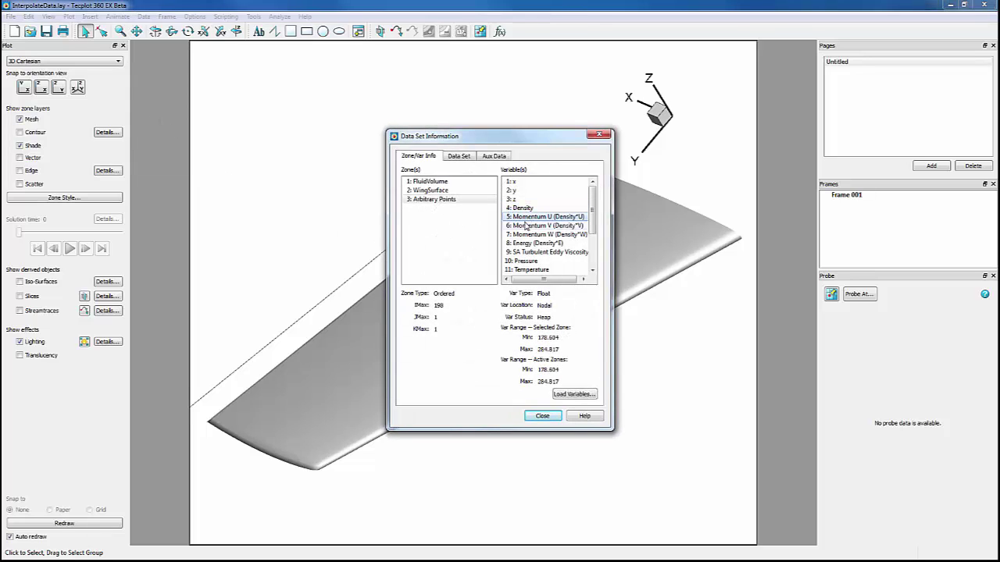
pyautogui.click(528, 226)
pyautogui.click(528, 234)
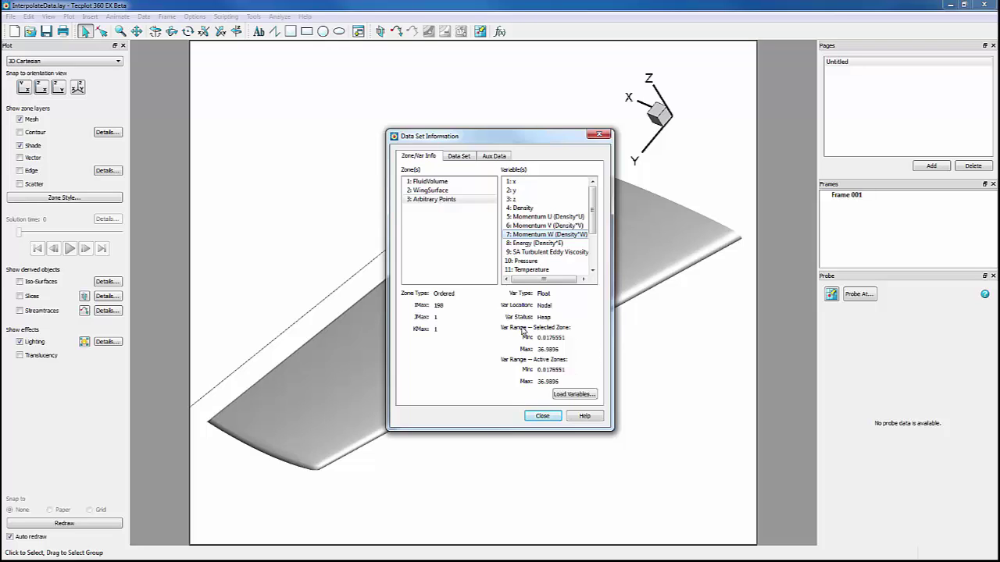
pyautogui.click(534, 418)
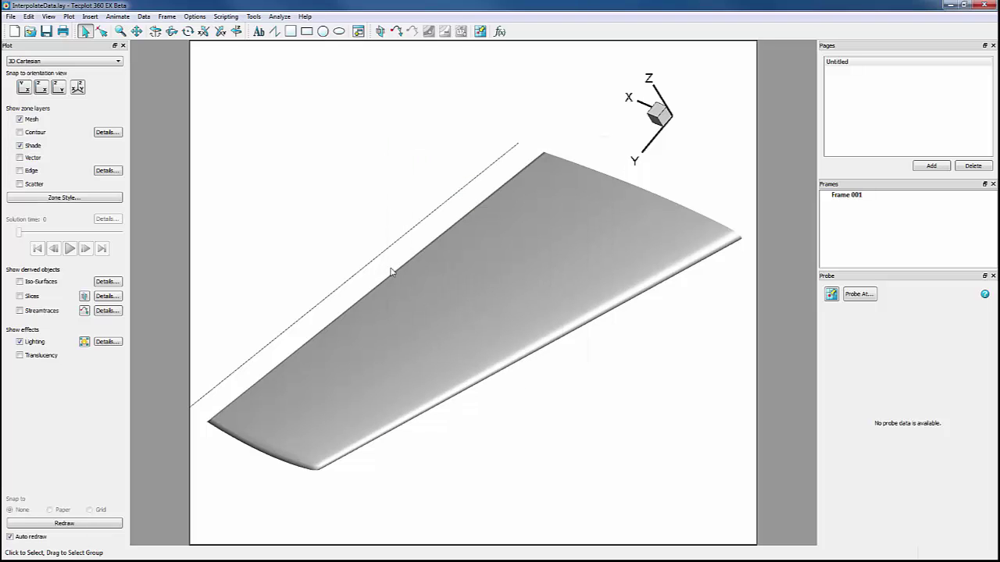
# Step: In Write Data as Formatted Text, limit export to the Arbitrary Points zone and variables x and y
pyautogui.click(254, 17)
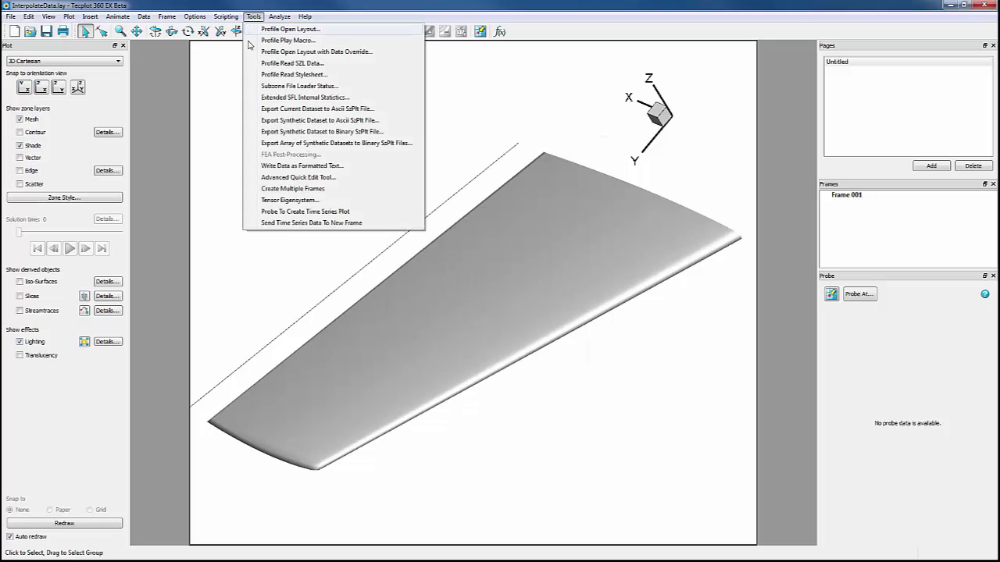
pyautogui.click(258, 167)
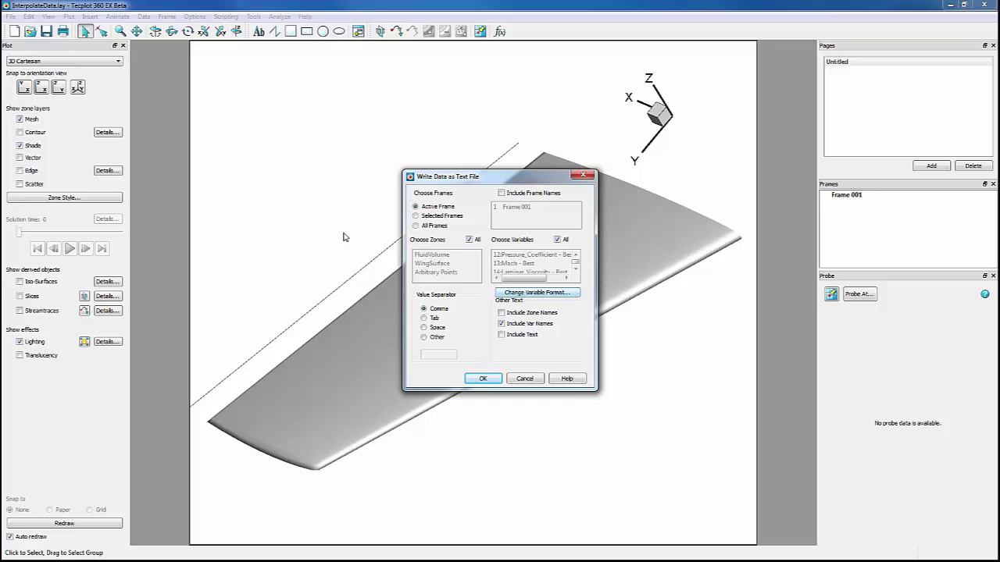
pyautogui.click(470, 240)
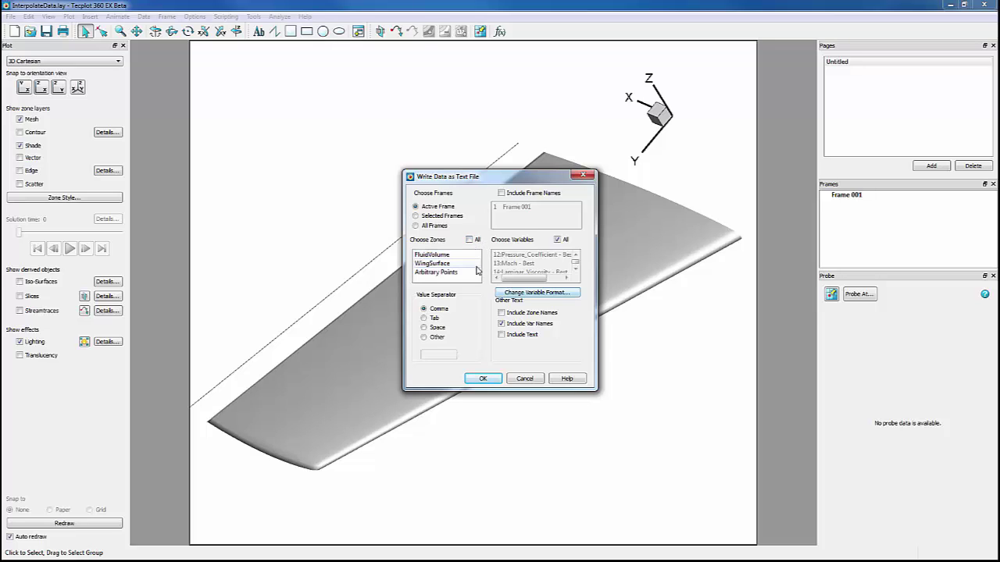
pyautogui.click(463, 273)
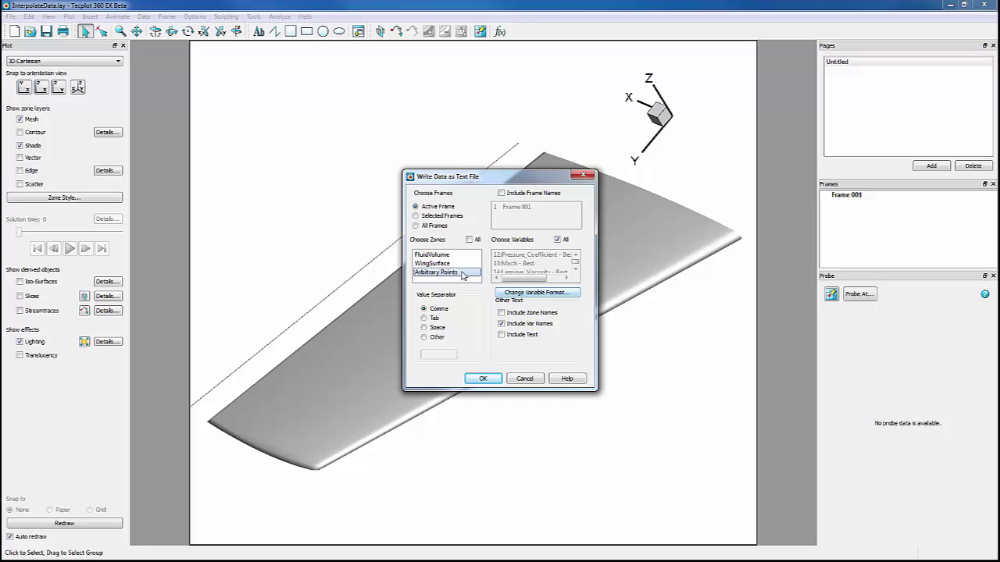
pyautogui.click(557, 240)
pyautogui.scroll(3, 546, 265)
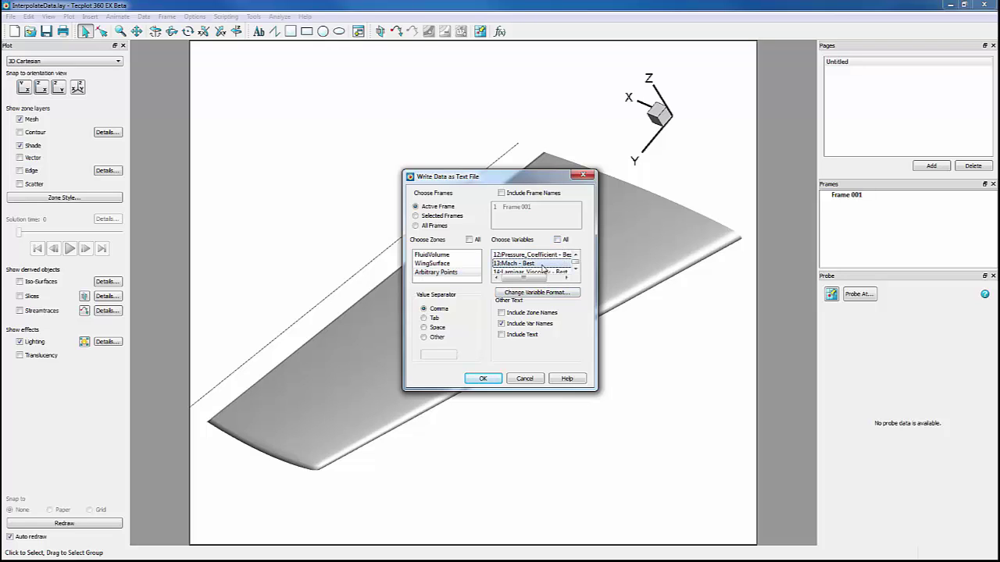
pyautogui.scroll(2, 544, 266)
pyautogui.moveTo(522, 254); pyautogui.dragTo(522, 276)
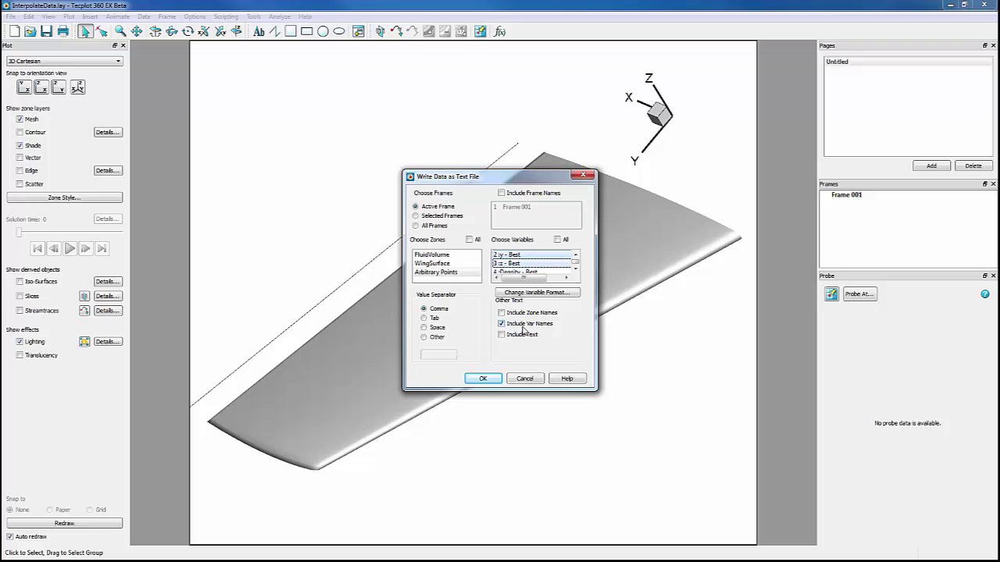
# Step: Confirm the export settings and save the output file as 'InterpolatedData'
pyautogui.click(483, 378)
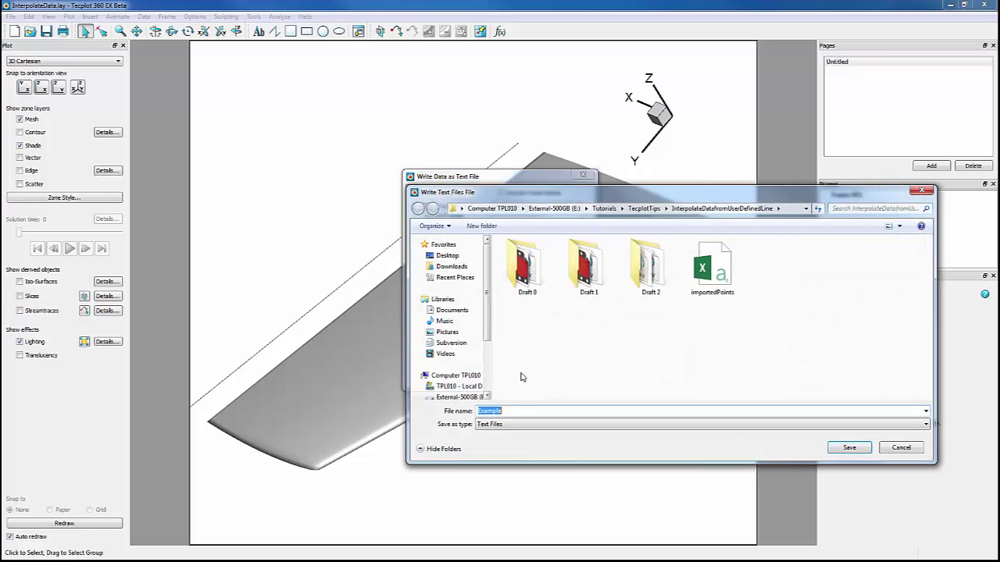
pyautogui.write('Interpo')
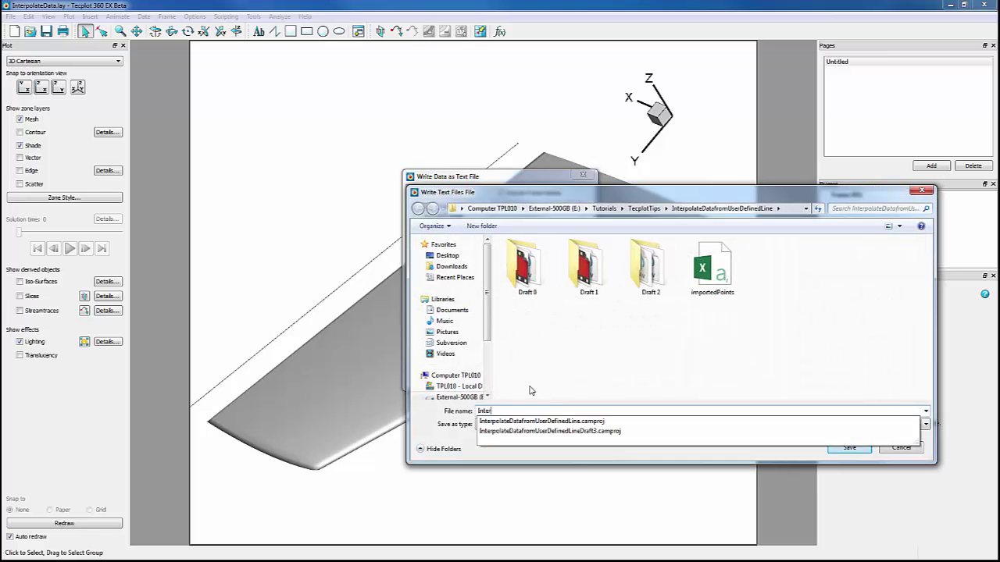
pyautogui.write('dData')
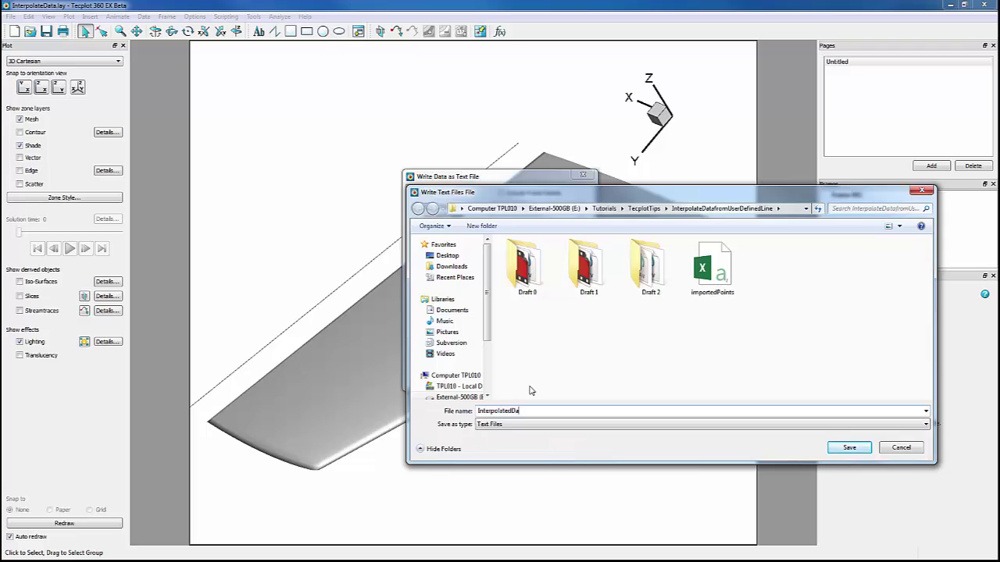
pyautogui.click(853, 449)
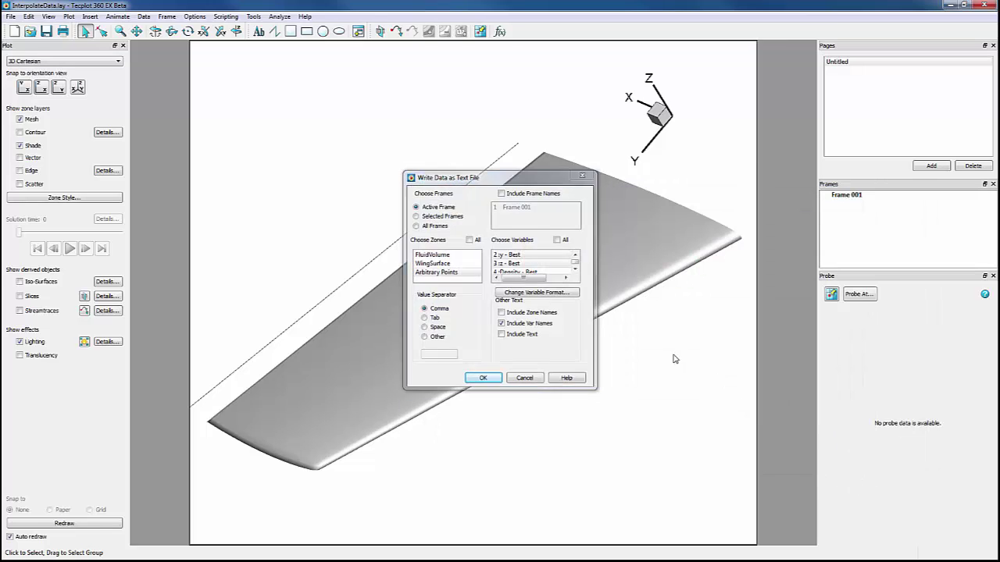